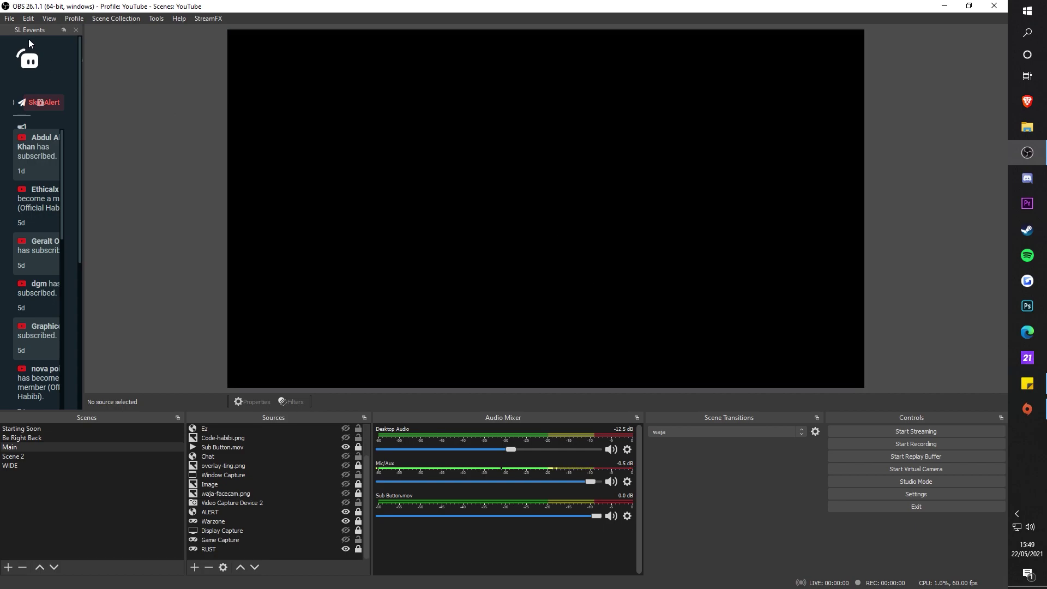
Open OBS Settings from the File menu, close it, and reopen it from Controls
left_click(10, 19)
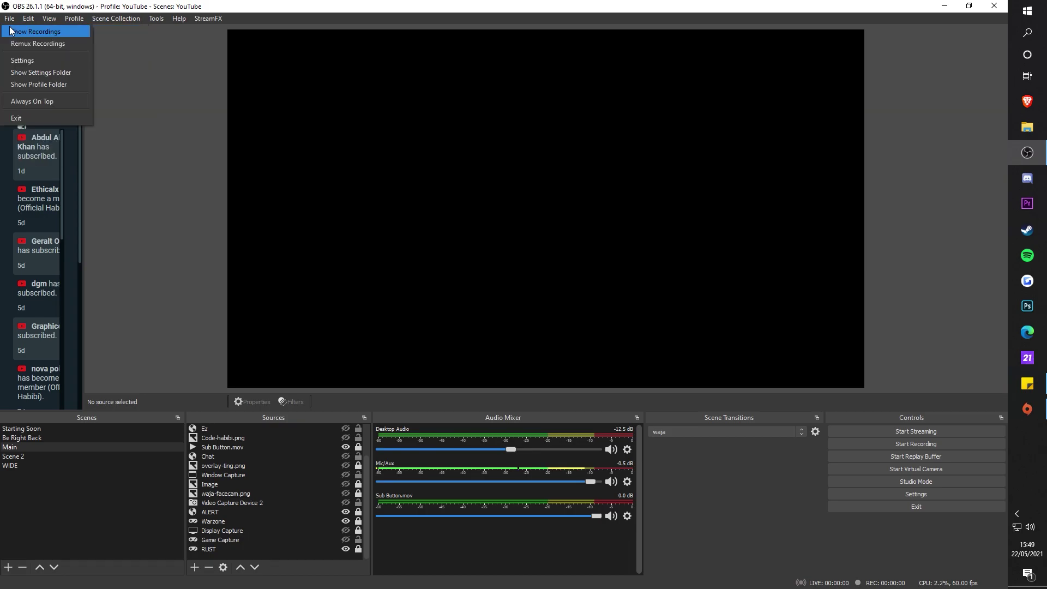
left_click(21, 60)
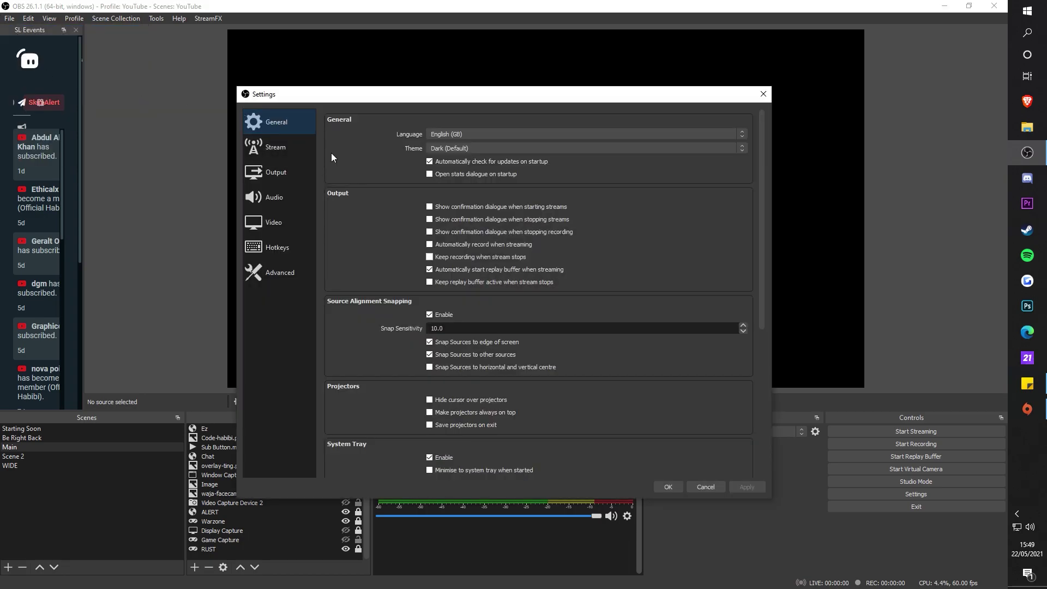
left_click(668, 486)
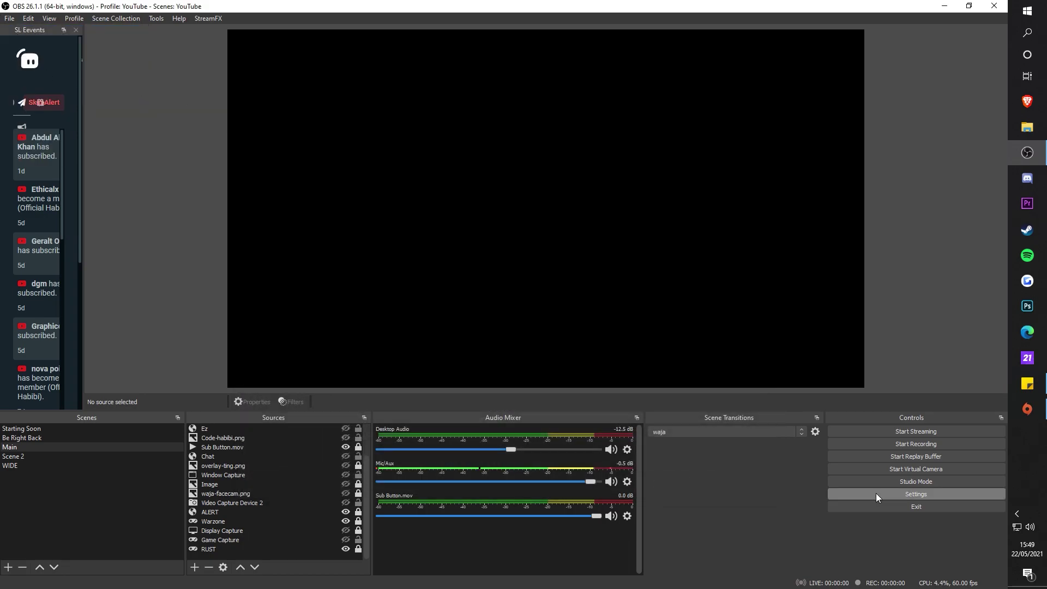
left_click(875, 492)
On the Stream page, keep YouTube - RTMPS as the streaming service
left_click(283, 156)
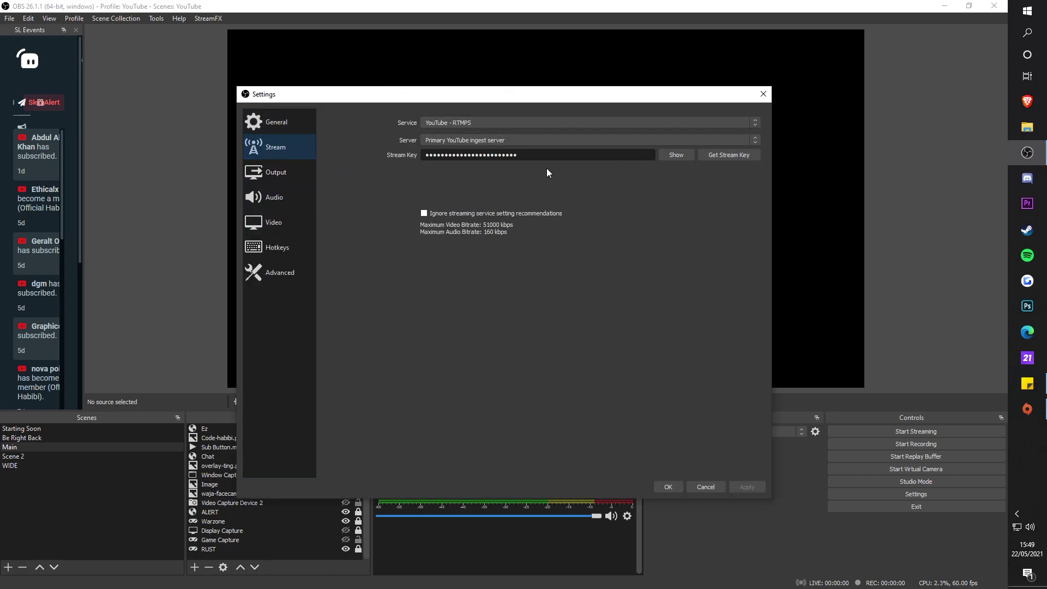
left_click(467, 124)
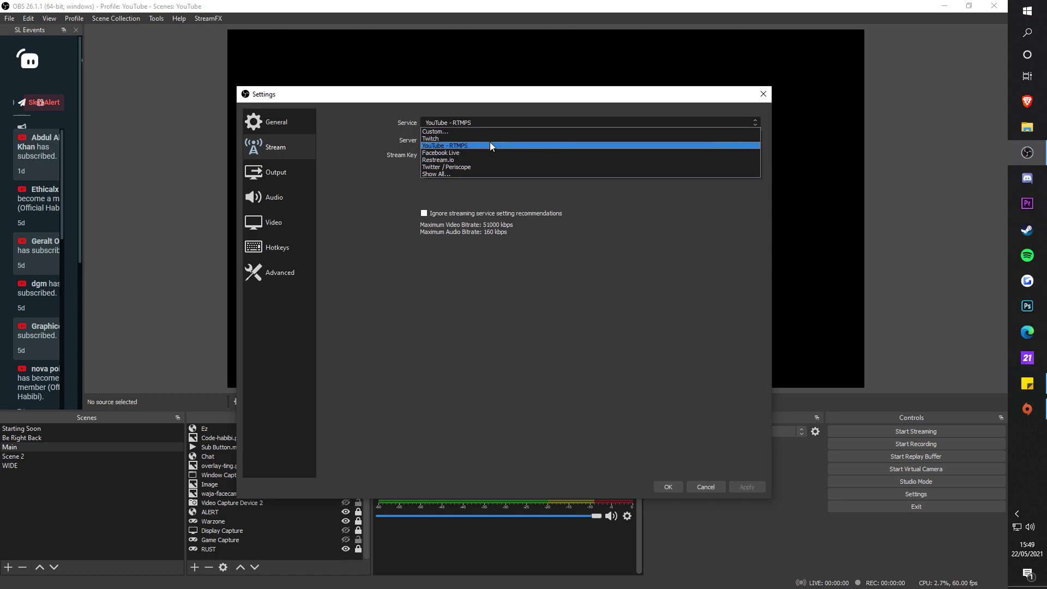
left_click(389, 198)
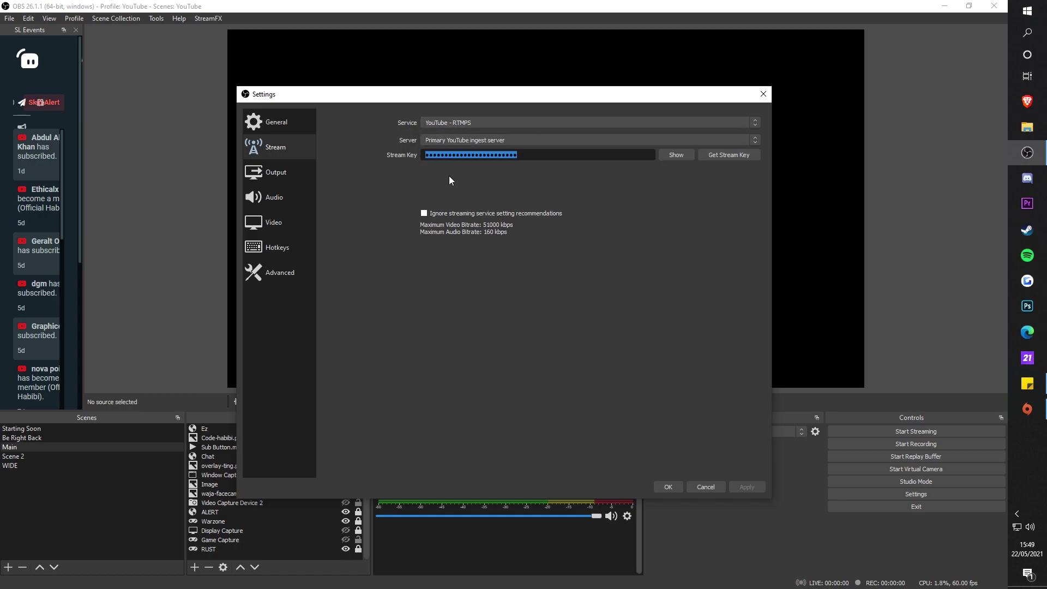
left_click(544, 156)
On the Output page, switch Output Mode from Simple to Advanced
left_click(276, 172)
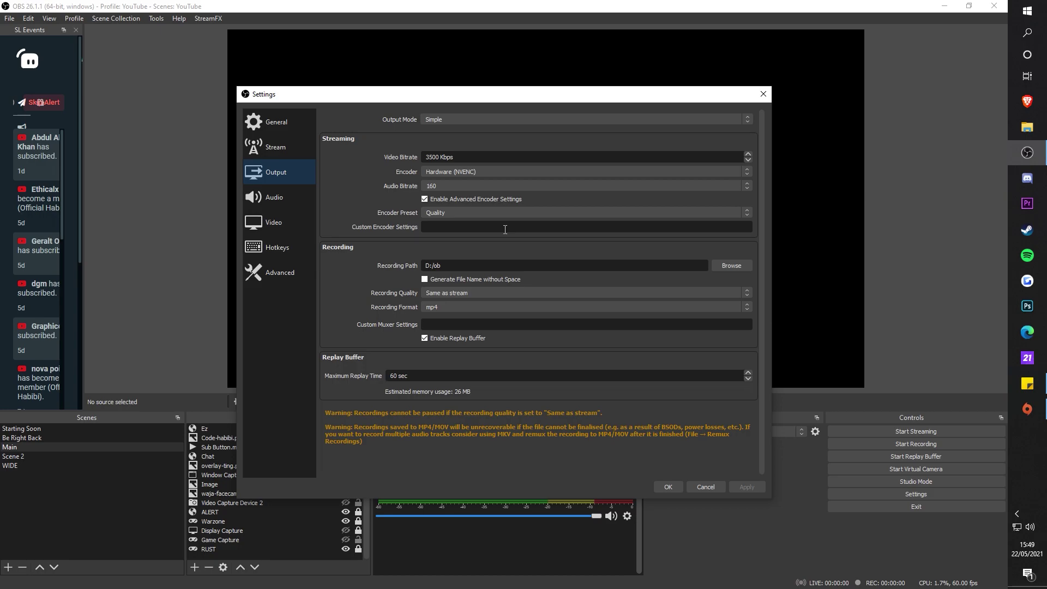
left_click(486, 174)
left_click(486, 173)
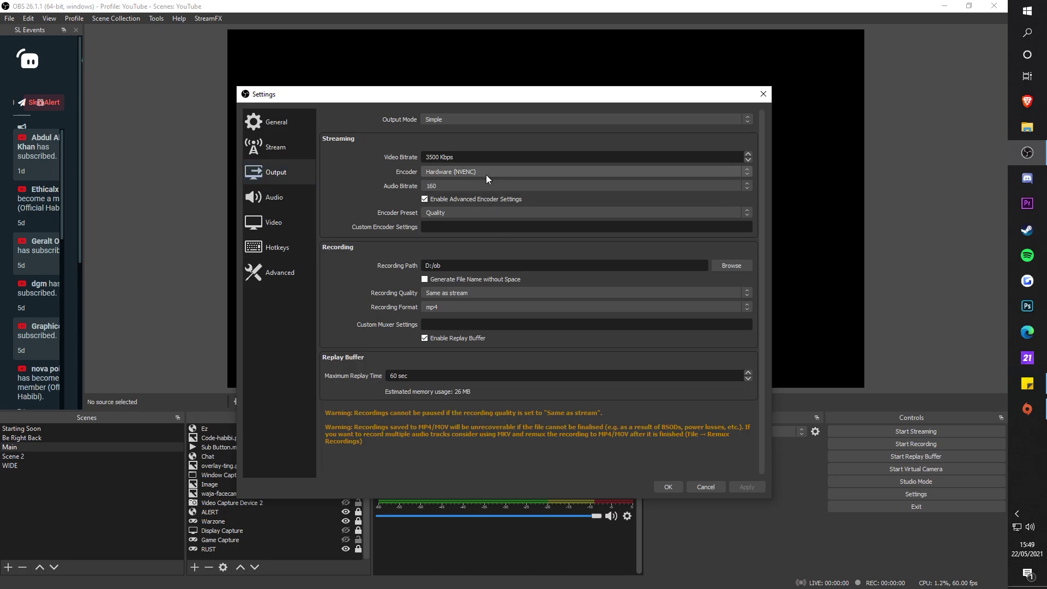
left_click(452, 119)
left_click(449, 136)
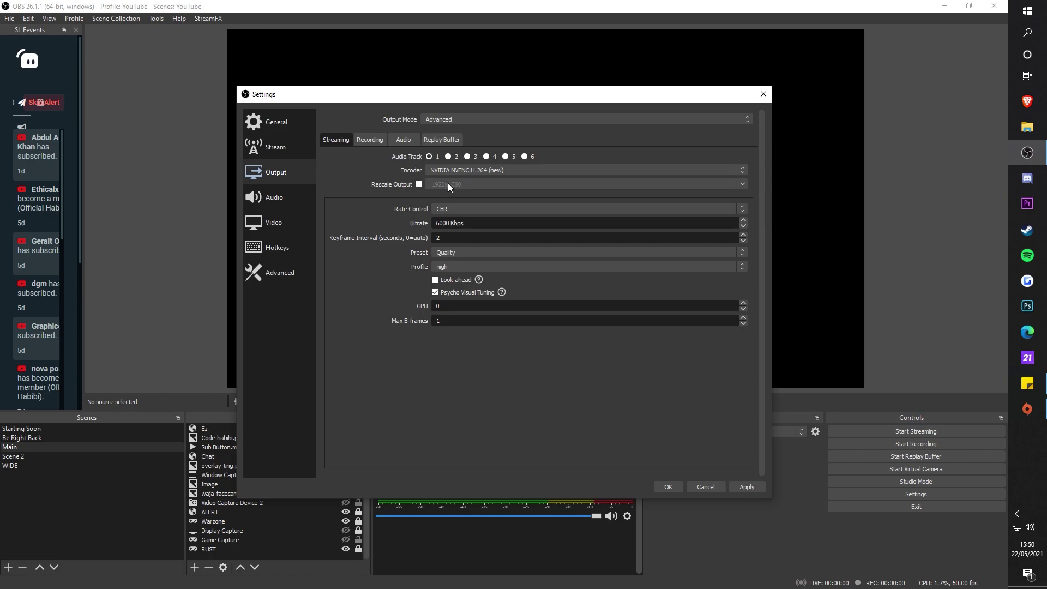
Stream with NVIDIA NVENC H.264 (new) at 6000 Kbps CBR using the Quality preset
left_click(458, 171)
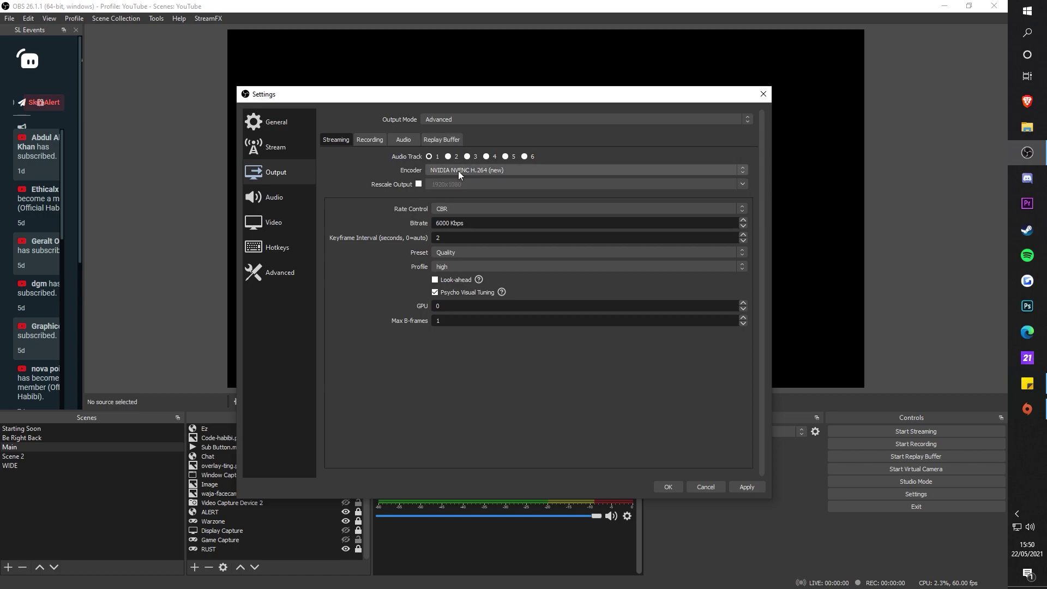
left_click(464, 178)
key("Tab")
key("Tab")
key("Tab")
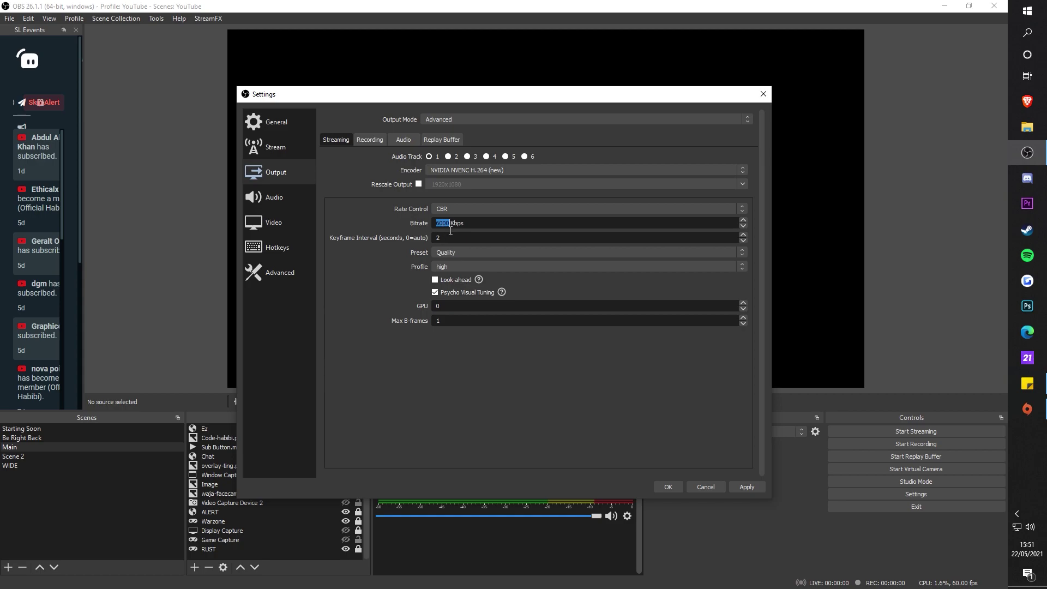
left_click(456, 252)
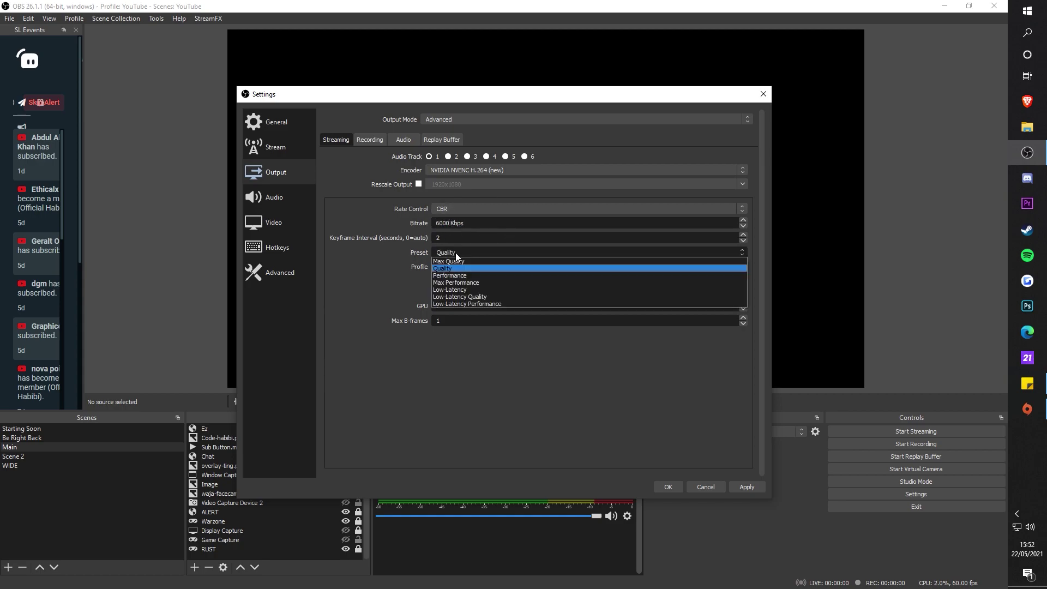
left_click(450, 267)
left_click(451, 254)
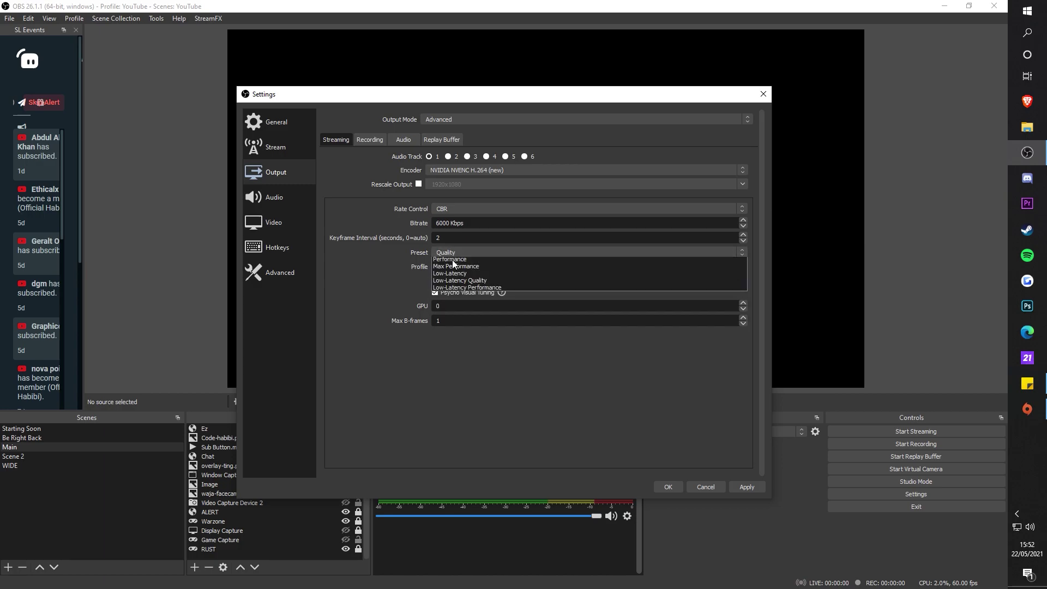
left_click(447, 255)
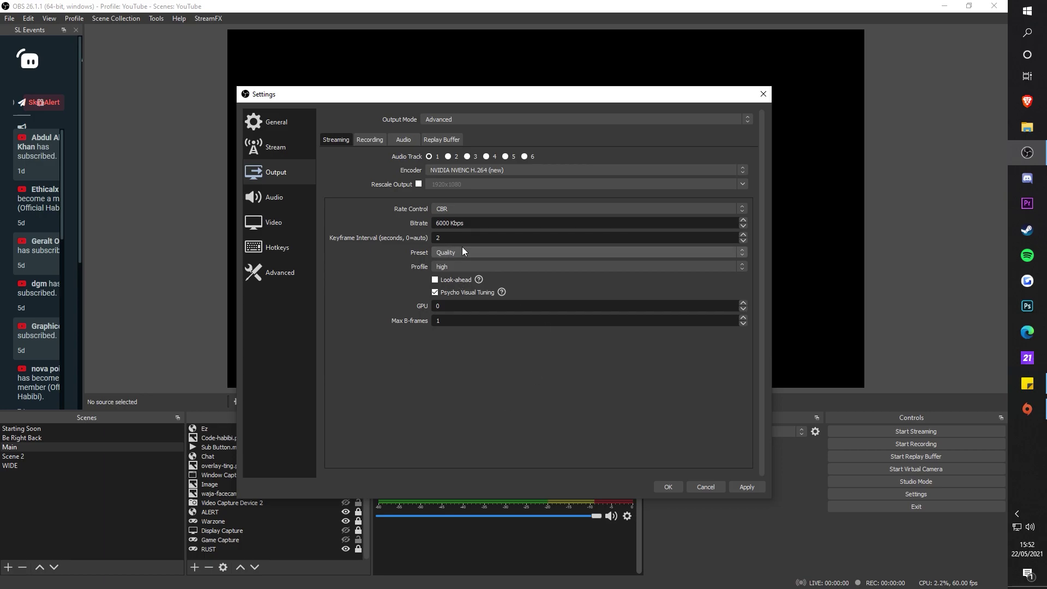
On the Recording tab, keep the Standard type and raise the bitrate from 6000 to 10000 Kbps
left_click(386, 141)
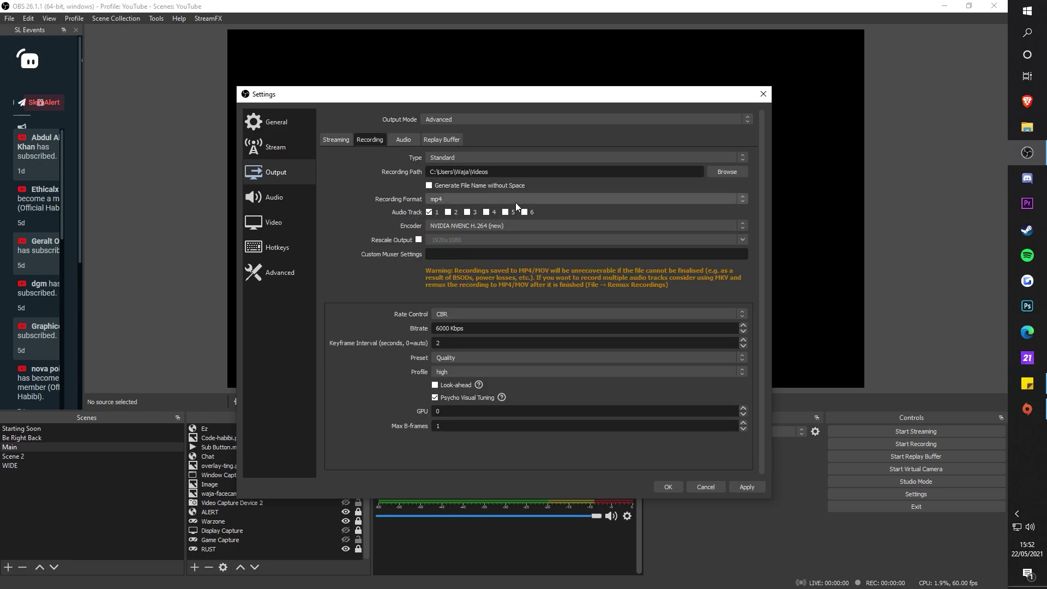
left_click(449, 158)
left_click(450, 159)
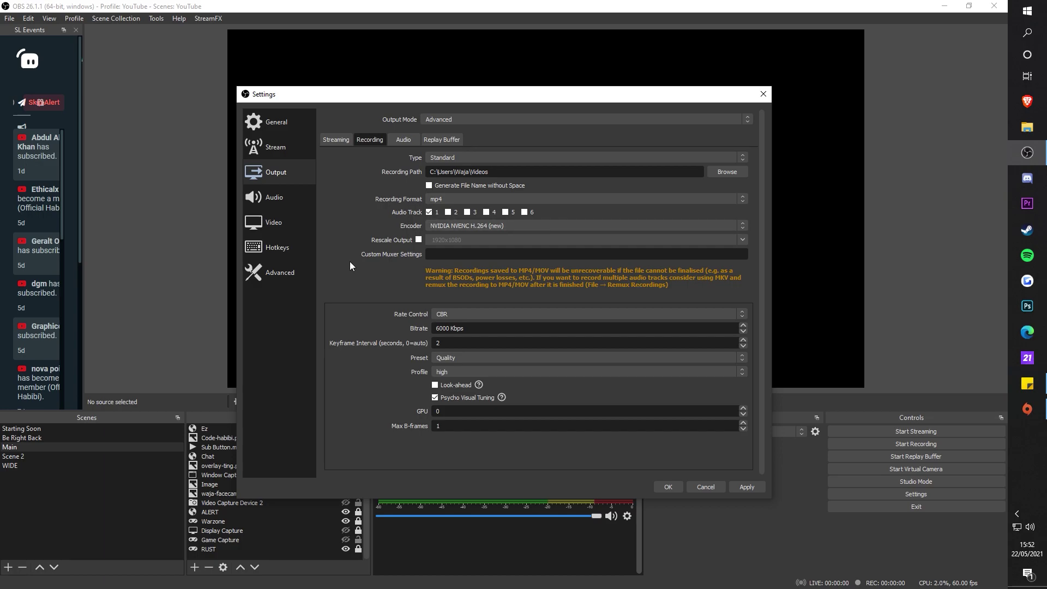
double_click(443, 328)
type("10000")
left_click(504, 333)
Keep NVIDIA NVENC H.264 (new), Standard recording type and the Quality preset for recording
left_click(457, 225)
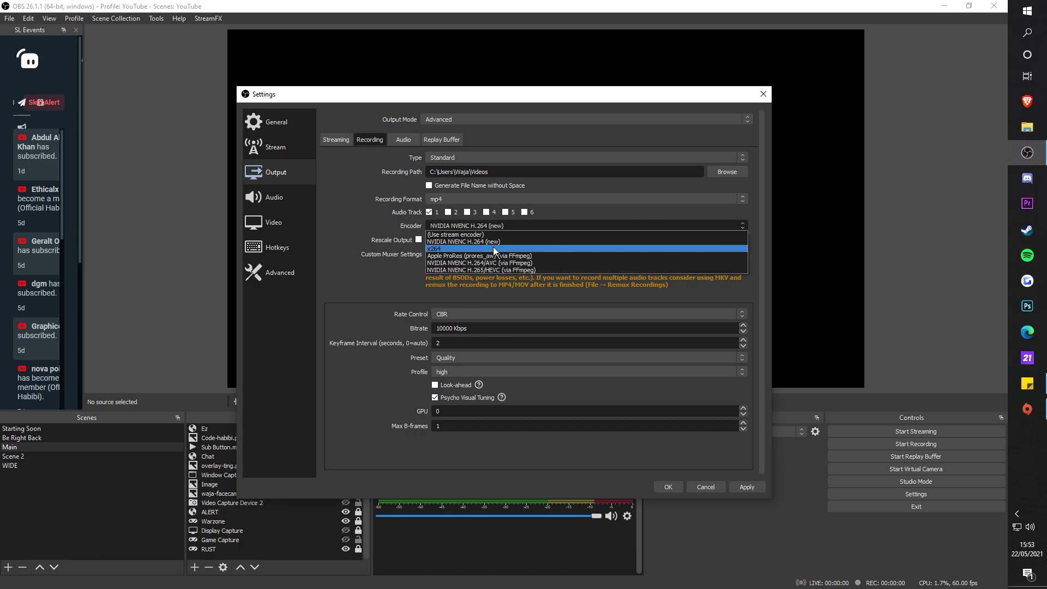
left_click(460, 240)
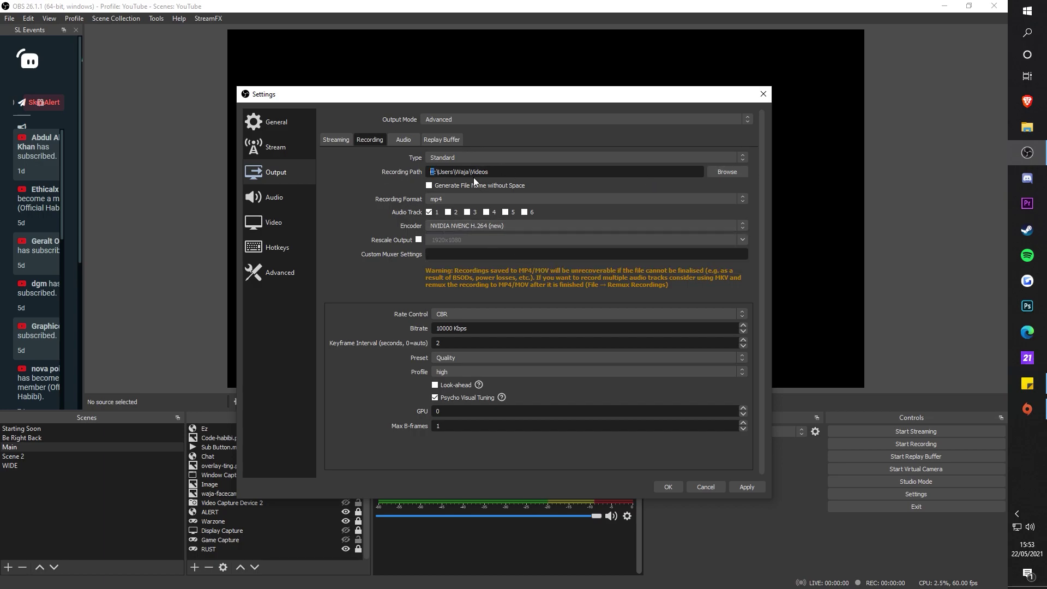
left_click_drag(488, 172, 461, 174)
left_click(469, 158)
left_click(464, 160)
left_click(450, 358)
scroll(449, 361, "up", 2)
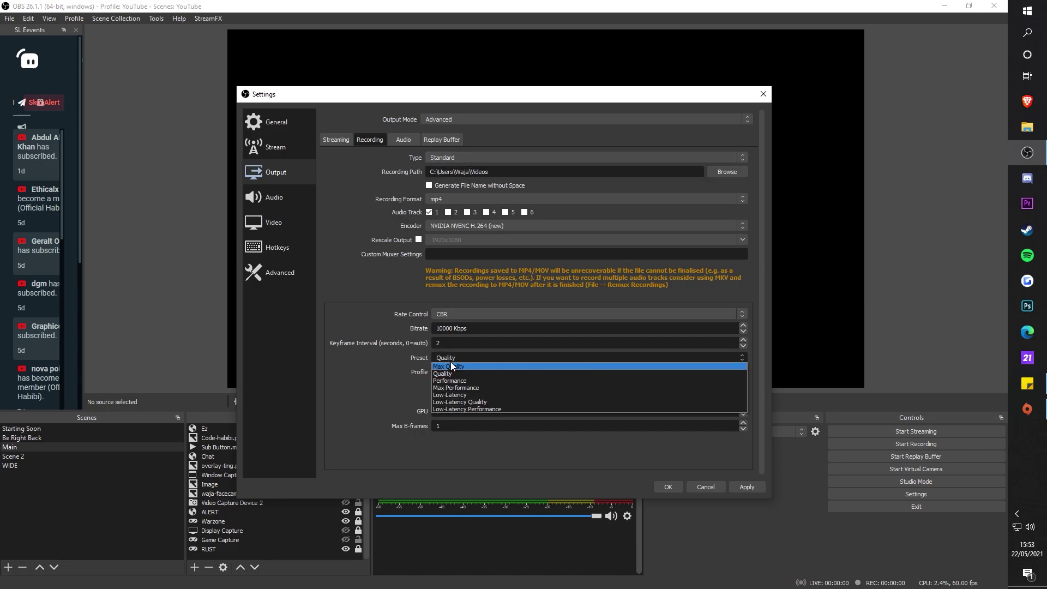
left_click(440, 360)
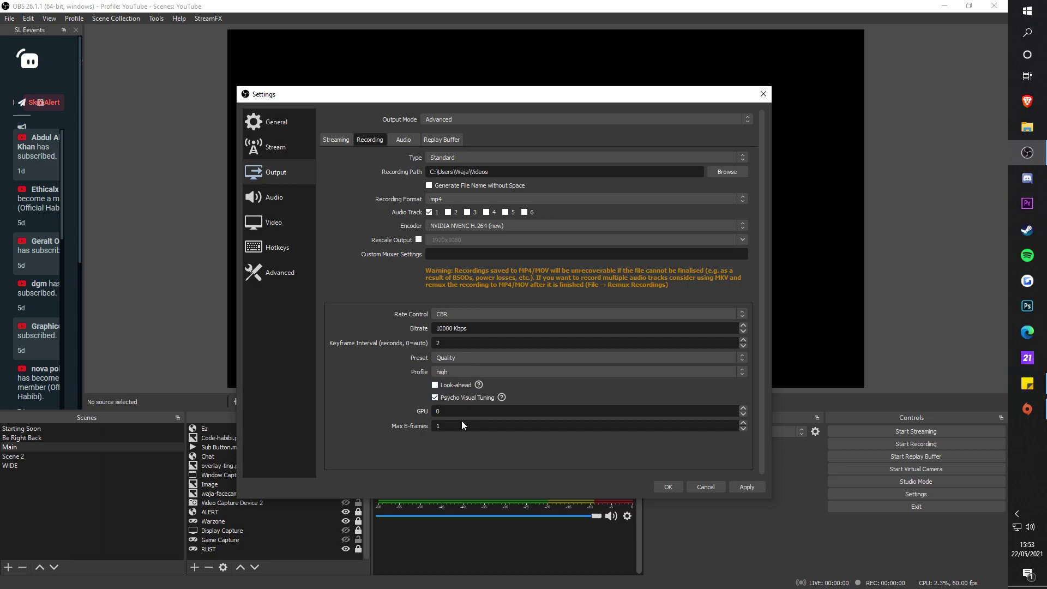
left_click(409, 140)
Keep Track 1 audio bitrate at 192 and Track 2 at 160, then apply the output settings
left_click(447, 175)
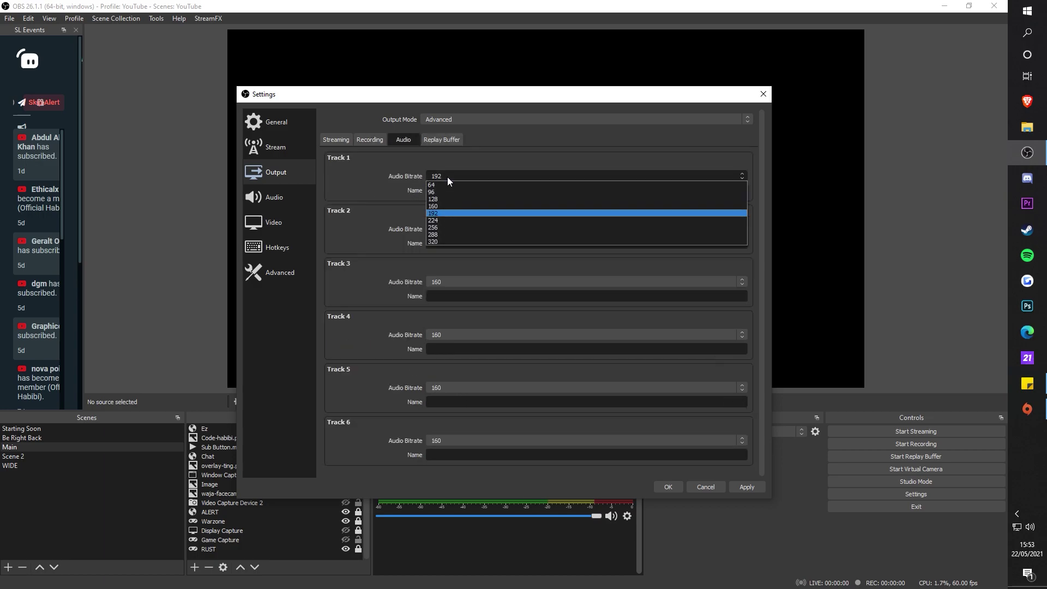
left_click(448, 206)
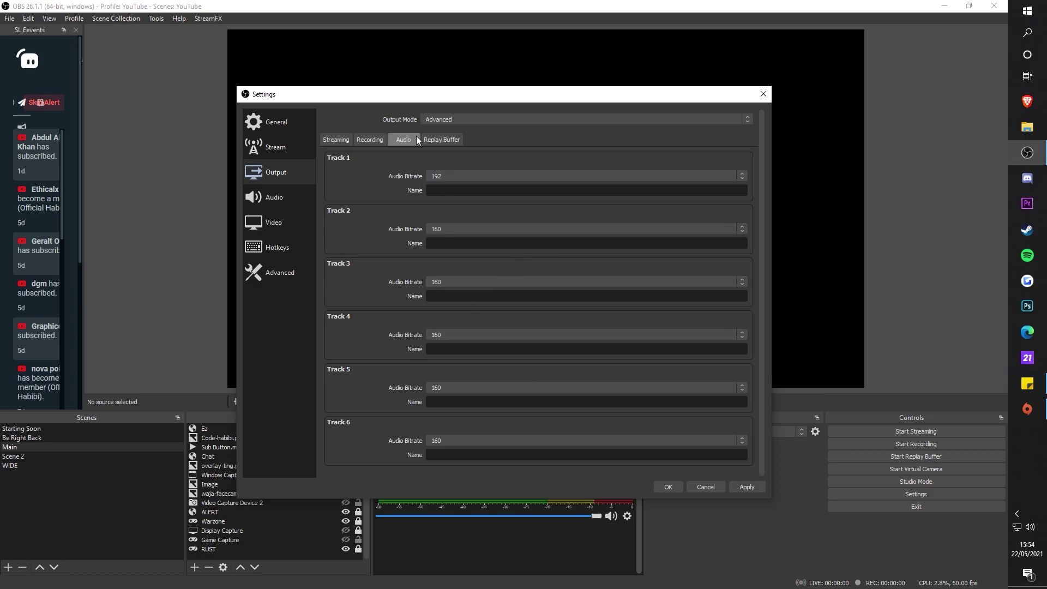
left_click_drag(364, 94, 387, 66)
left_click(459, 198)
left_click(470, 161)
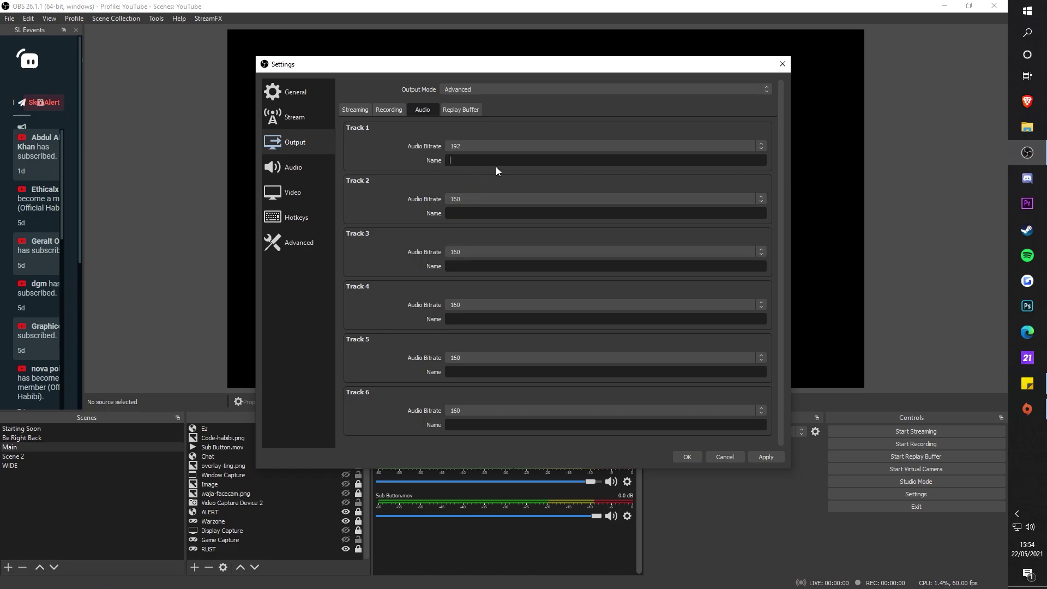
key("alt+a")
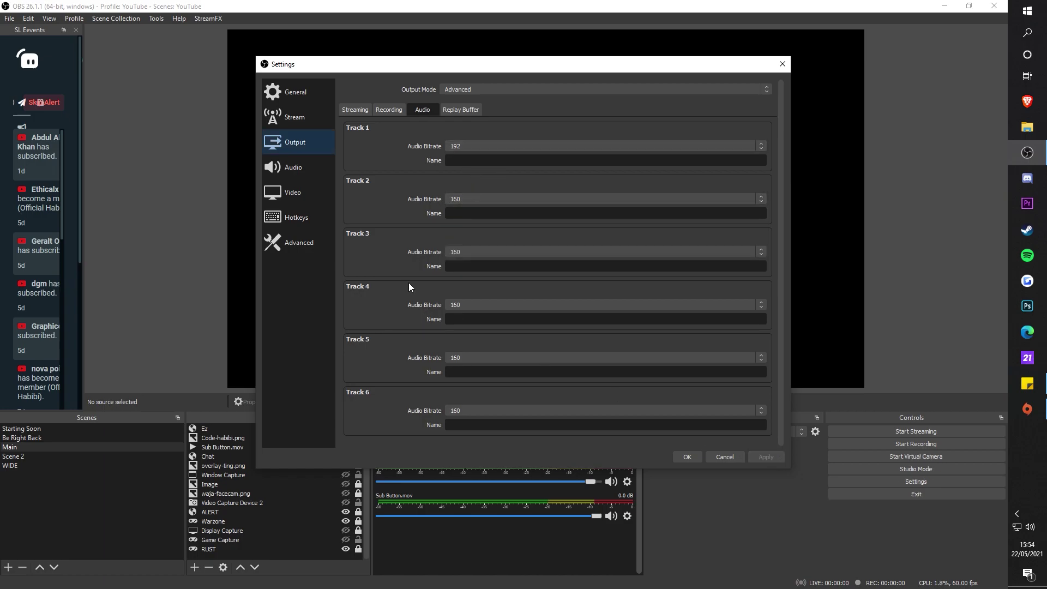
On the Audio page, set the meter decay rate to Slow (Type II PPM)
left_click(291, 166)
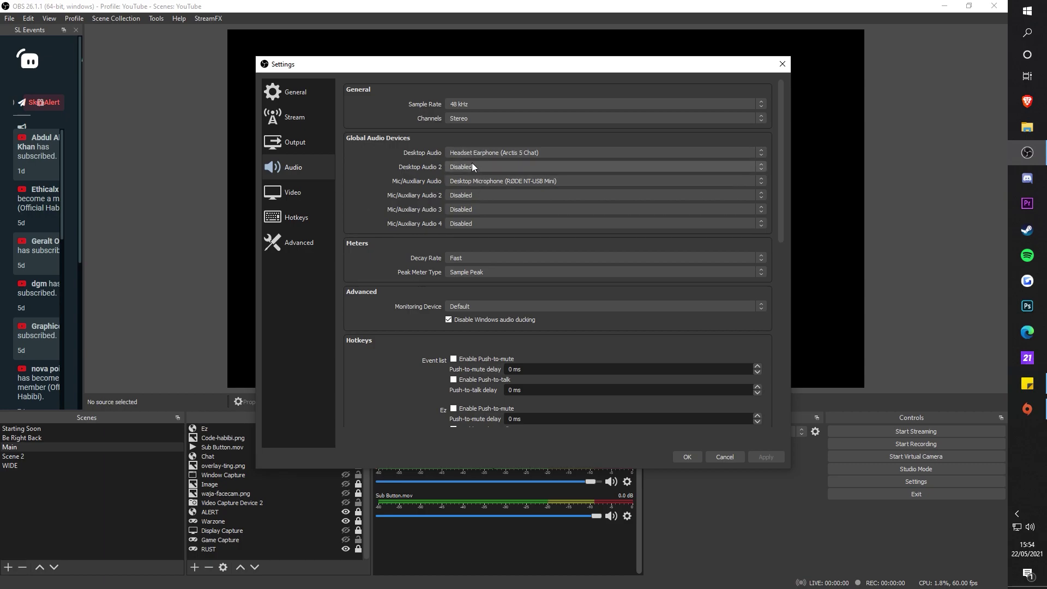
scroll(401, 239, "down", 1)
scroll(469, 225, "down", 2)
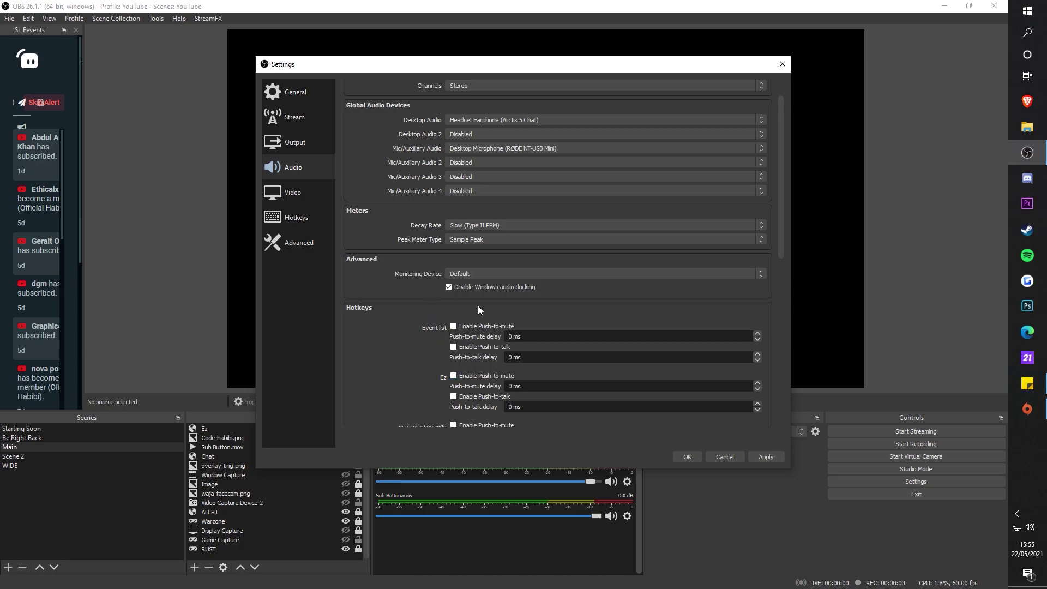
left_click(295, 192)
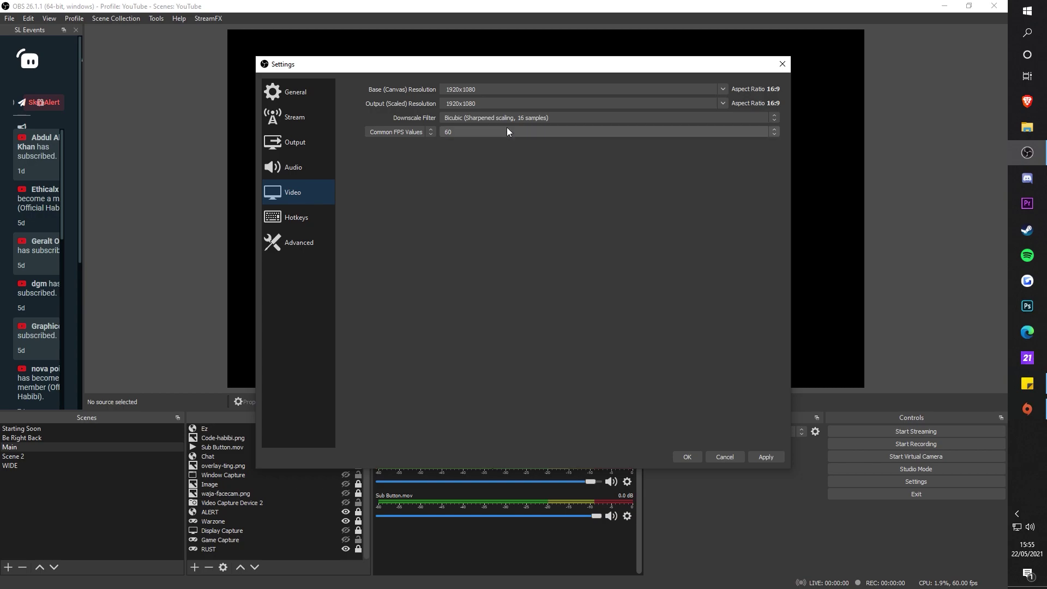
Keep the base canvas and output resolution at 1920x1080
left_click(501, 96)
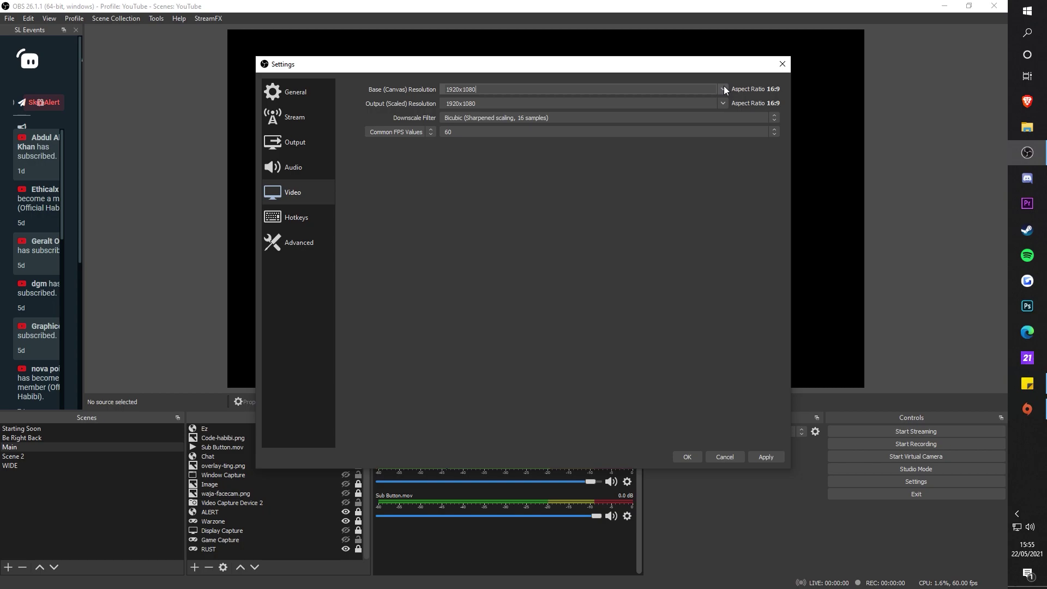
left_click(722, 103)
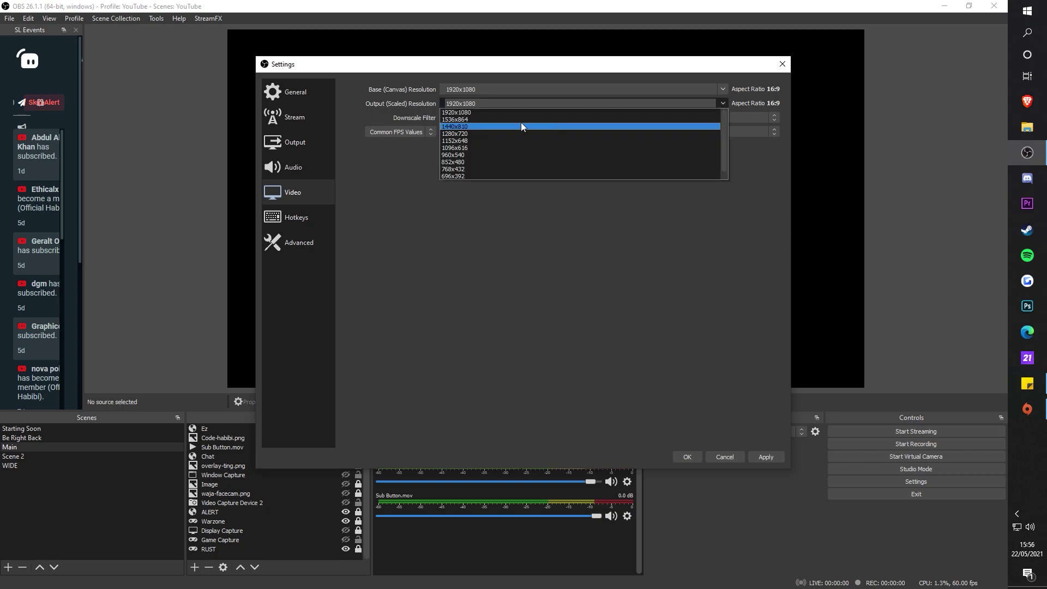
left_click(473, 113)
left_click(722, 103)
left_click(463, 139)
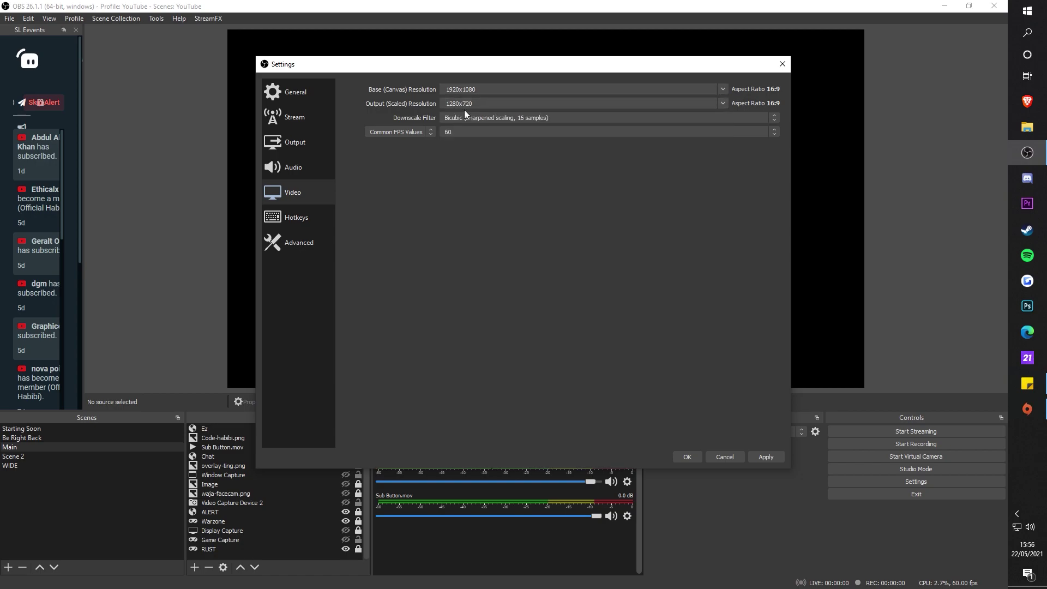
left_click(720, 106)
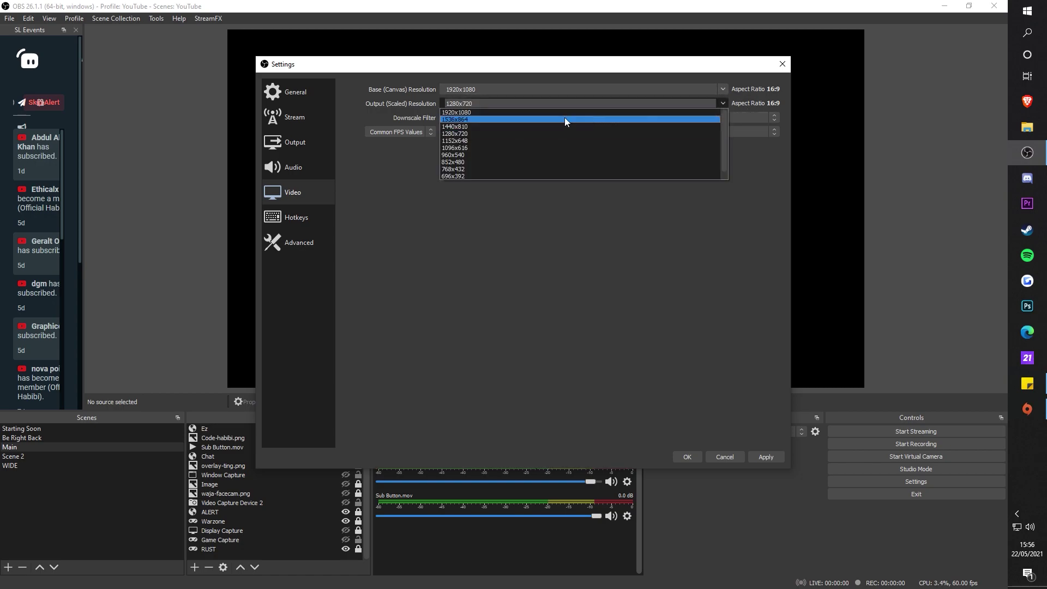
left_click(508, 110)
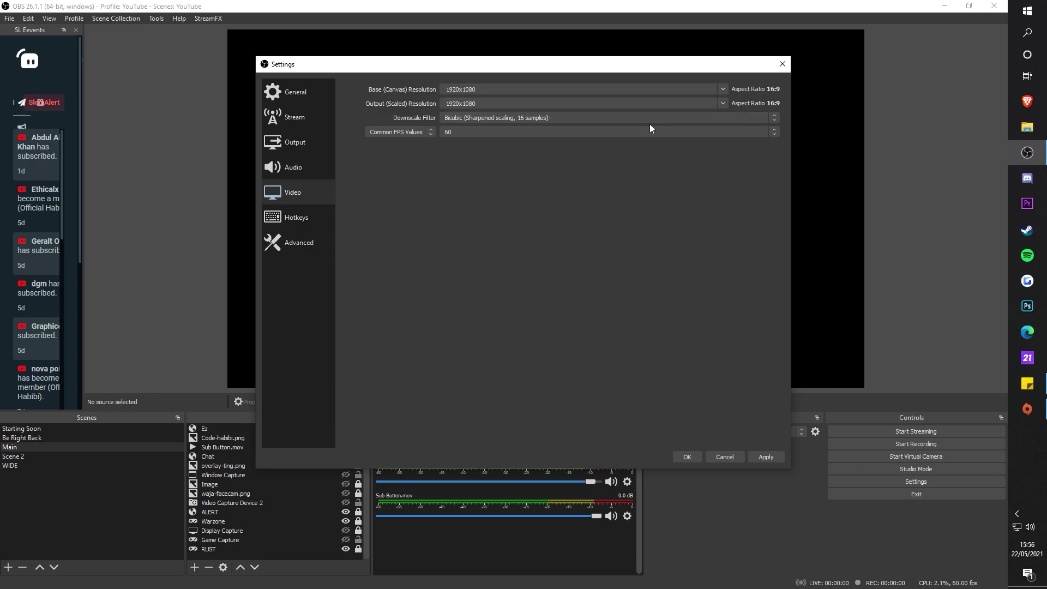
Leave the downscale filter set to Bicubic
left_click(476, 118)
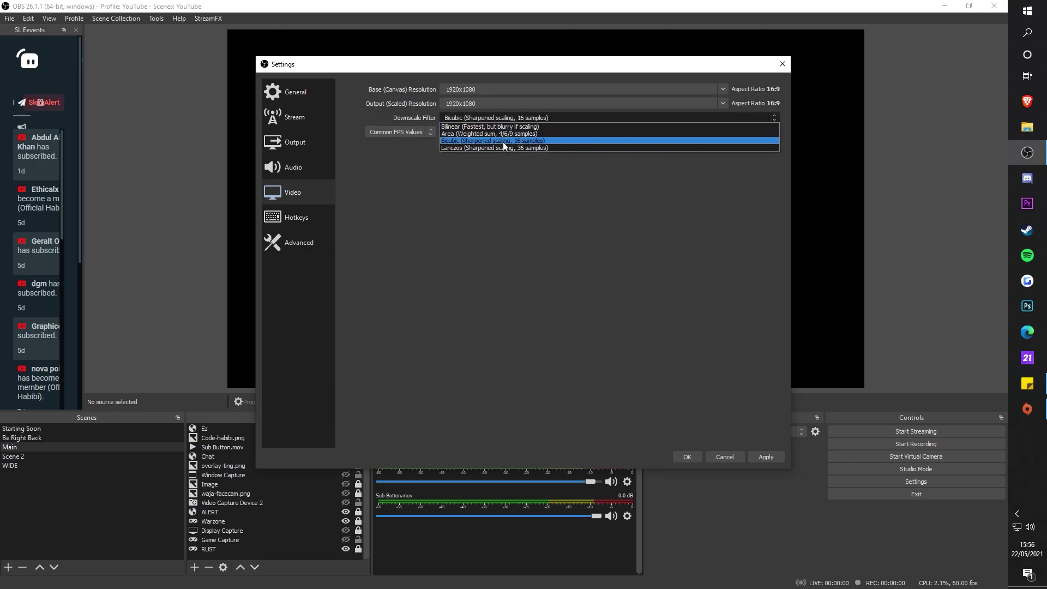
left_click(476, 117)
left_click(548, 117)
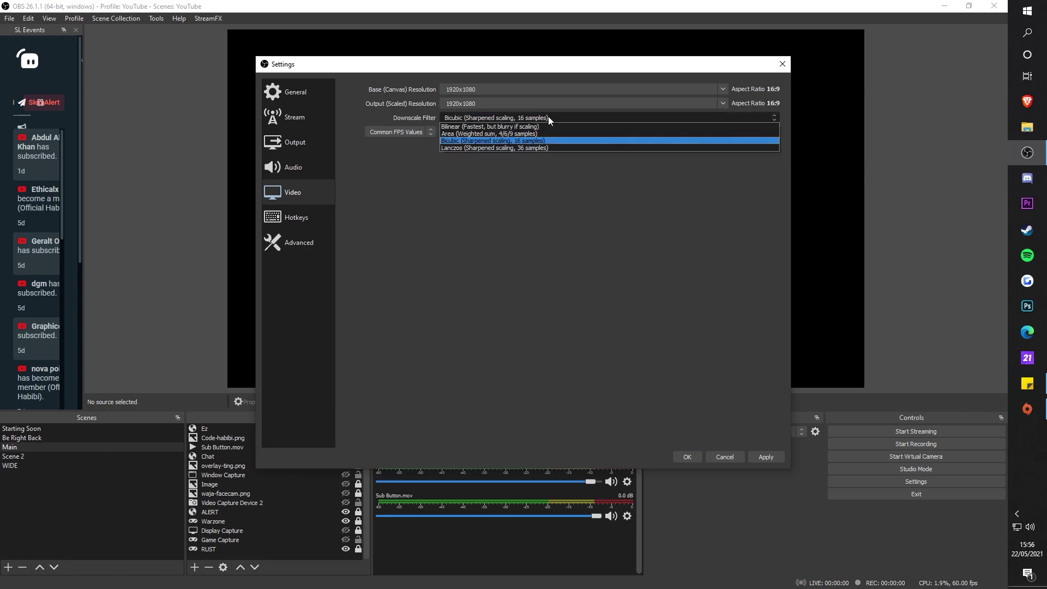
left_click(513, 141)
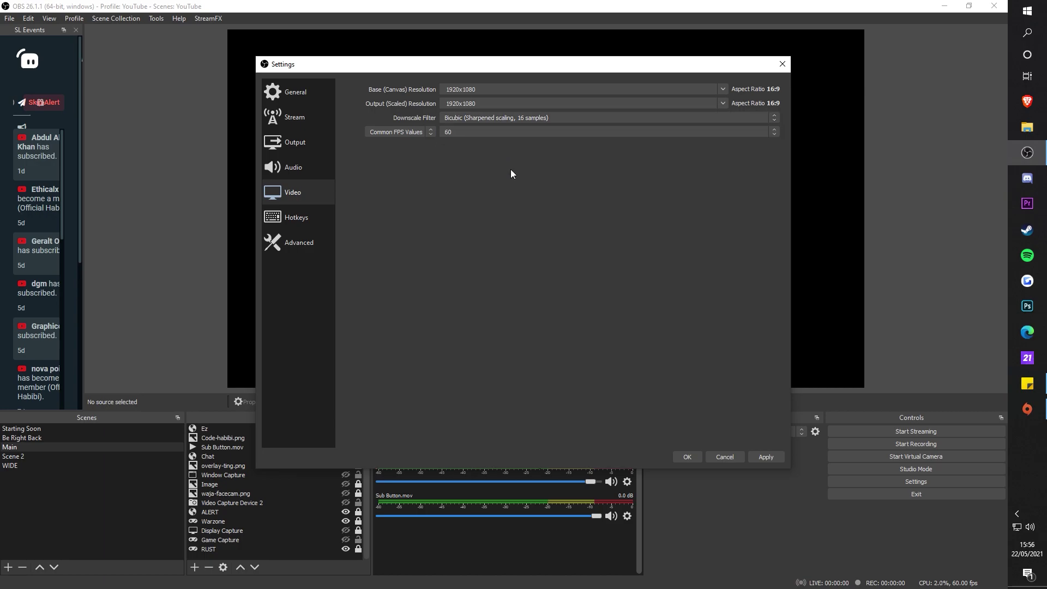
left_click(512, 116)
left_click(513, 139)
Keep the common FPS value at 60
left_click(482, 134)
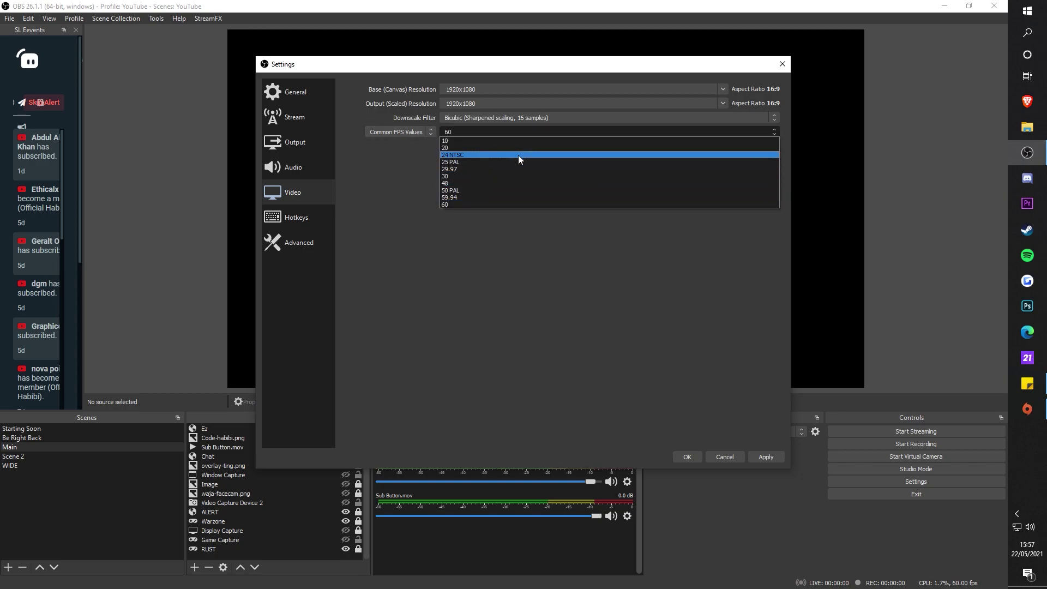
left_click(419, 192)
left_click(483, 132)
left_click(379, 185)
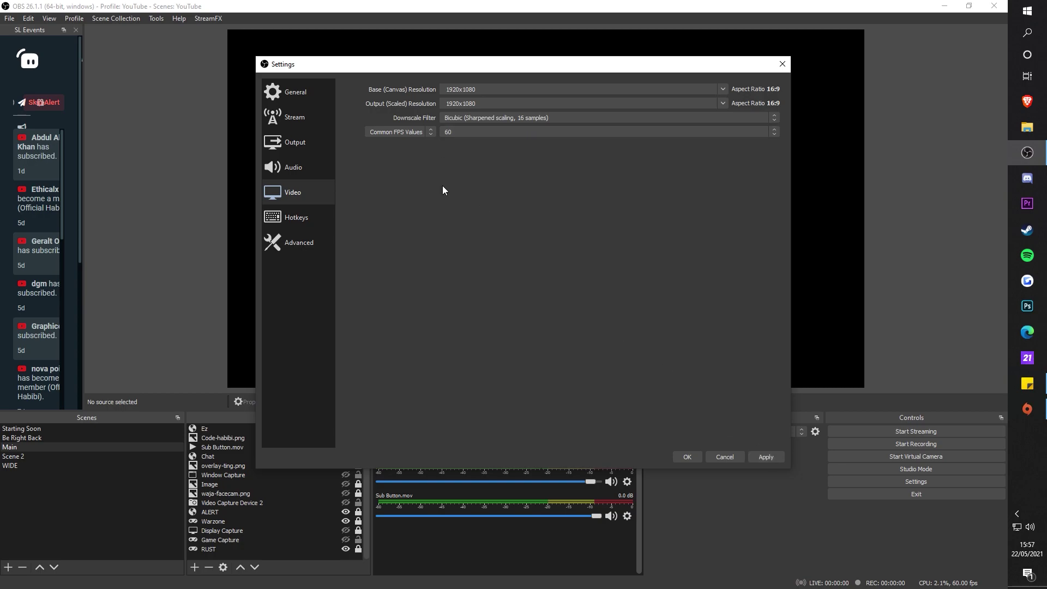
left_click(456, 132)
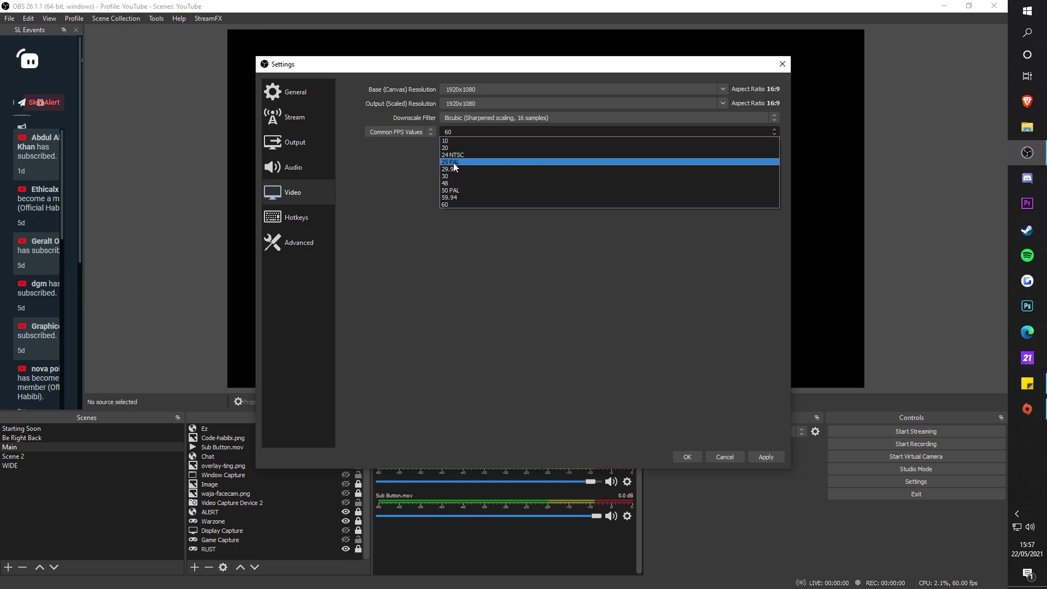
left_click(408, 178)
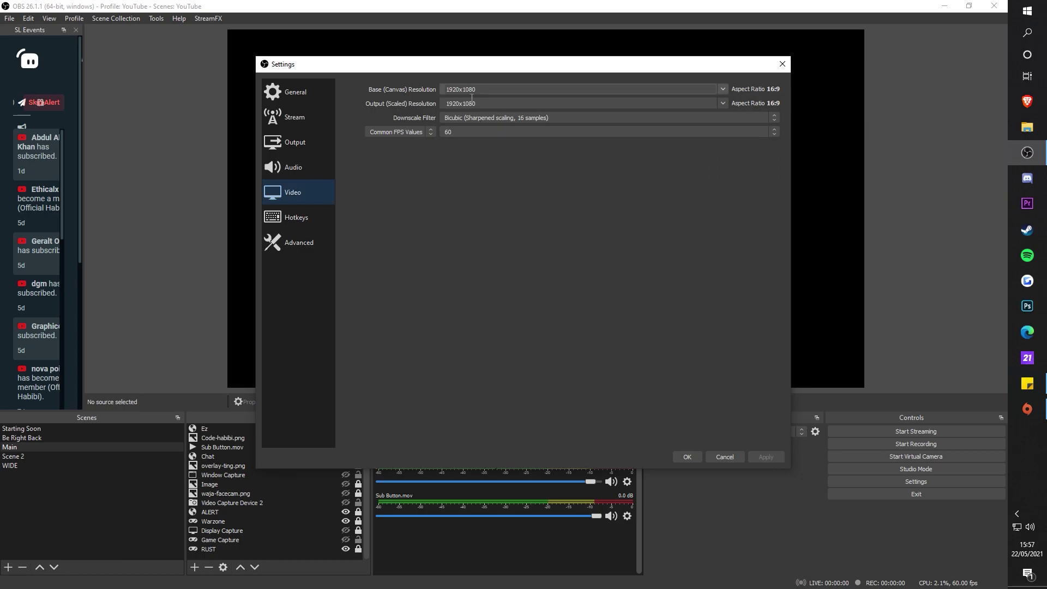
On the Advanced page, keep process priority at Above Normal
left_click(298, 242)
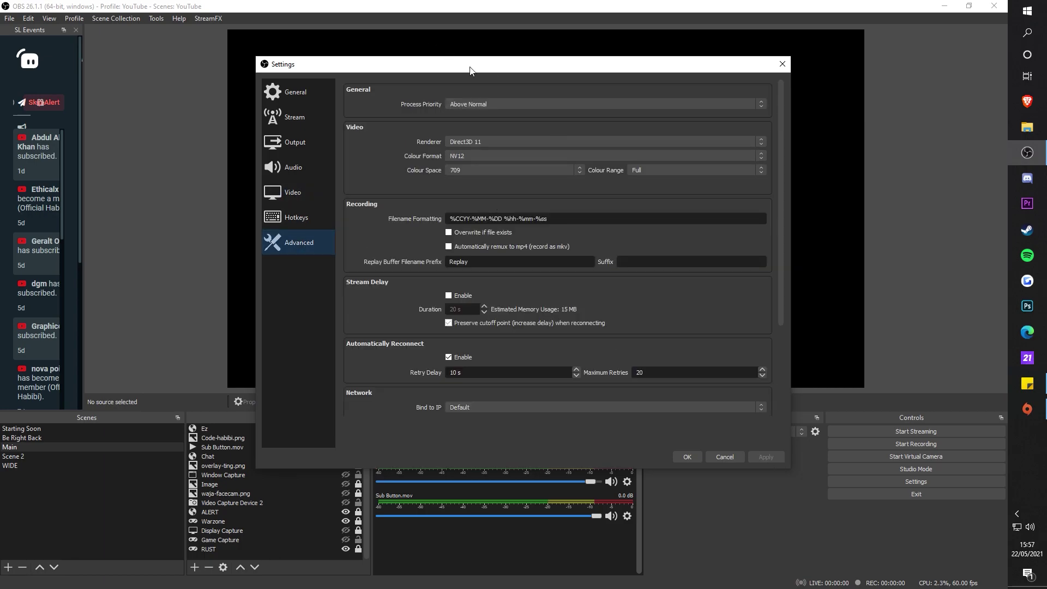
left_click(464, 104)
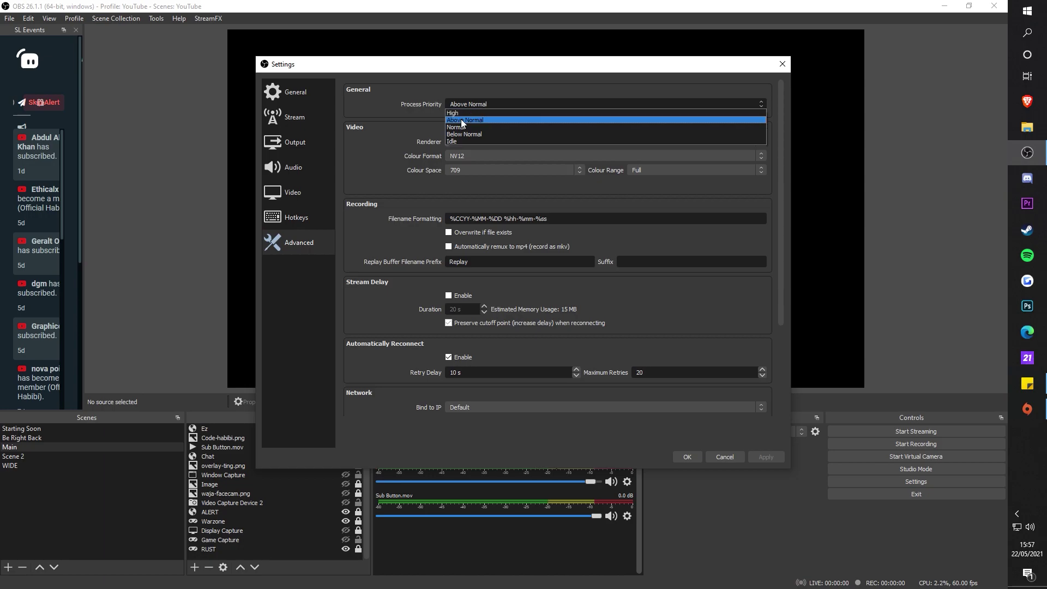
left_click(460, 120)
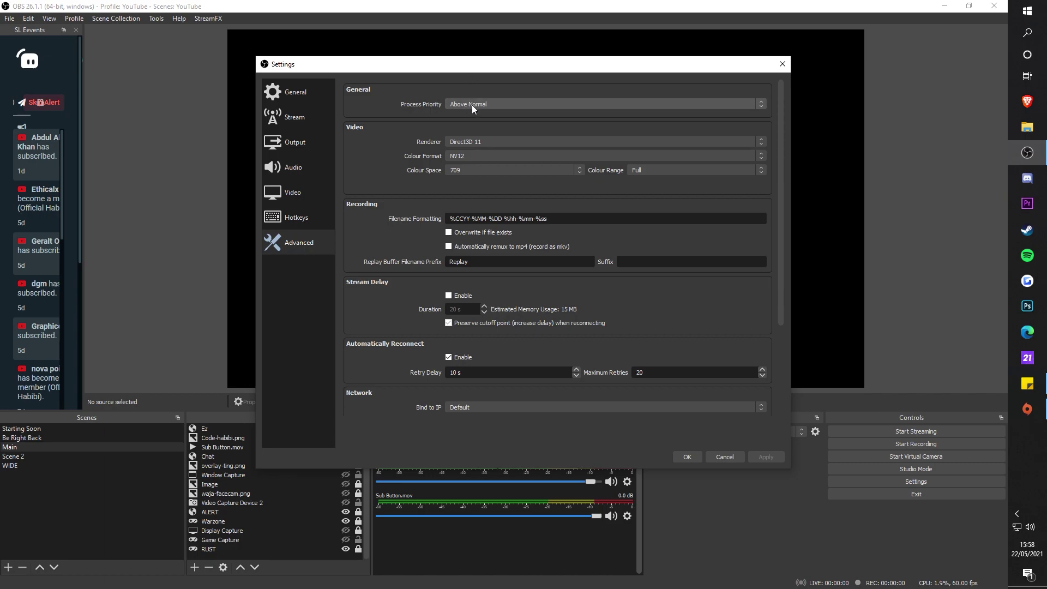
left_click(470, 101)
left_click(395, 116)
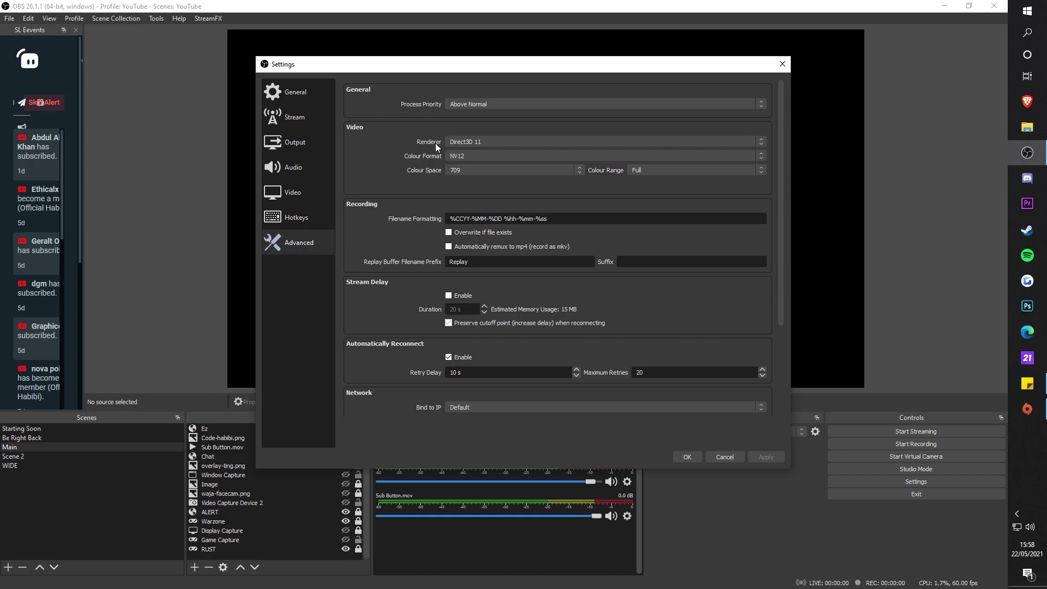
Confirm the Direct3D 11 renderer, 709 colour space and Full colour range
left_click(467, 142)
left_click(477, 143)
left_click(477, 171)
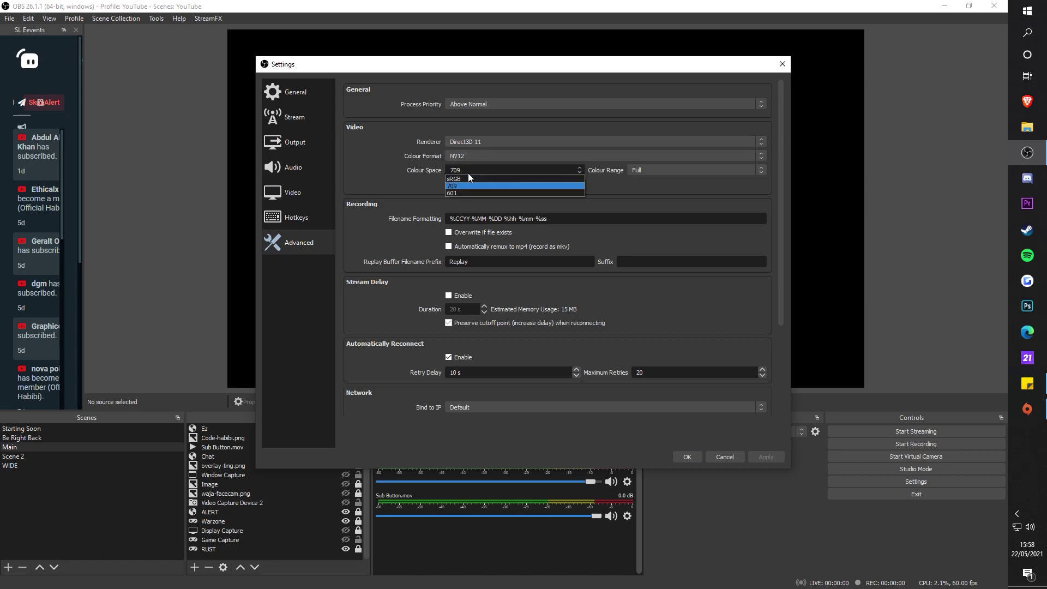
left_click(467, 172)
left_click(647, 172)
left_click(647, 173)
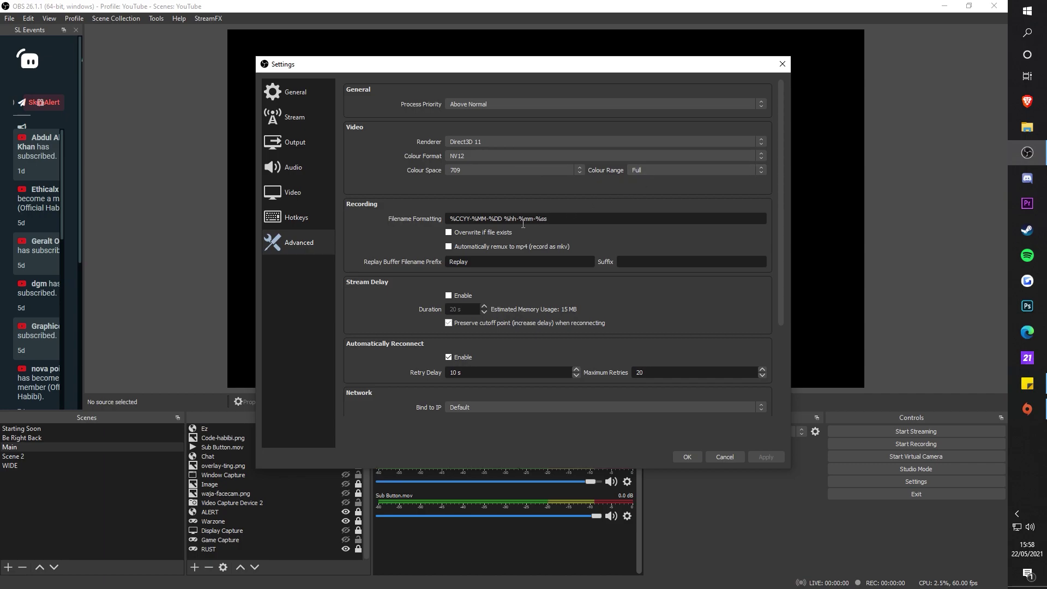
scroll(521, 221, "down", 3)
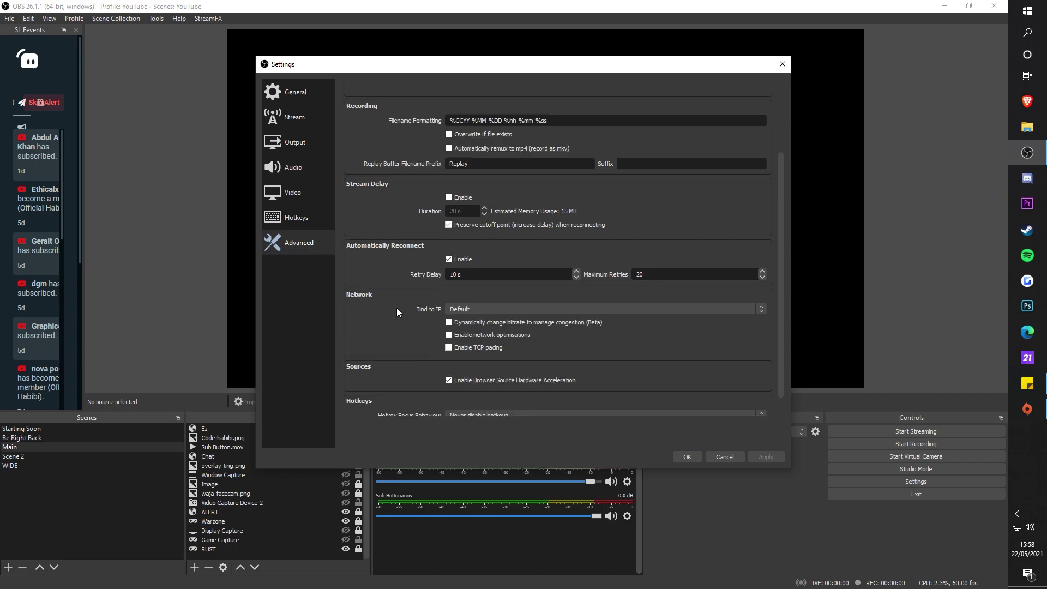
scroll(479, 229, "down", 1)
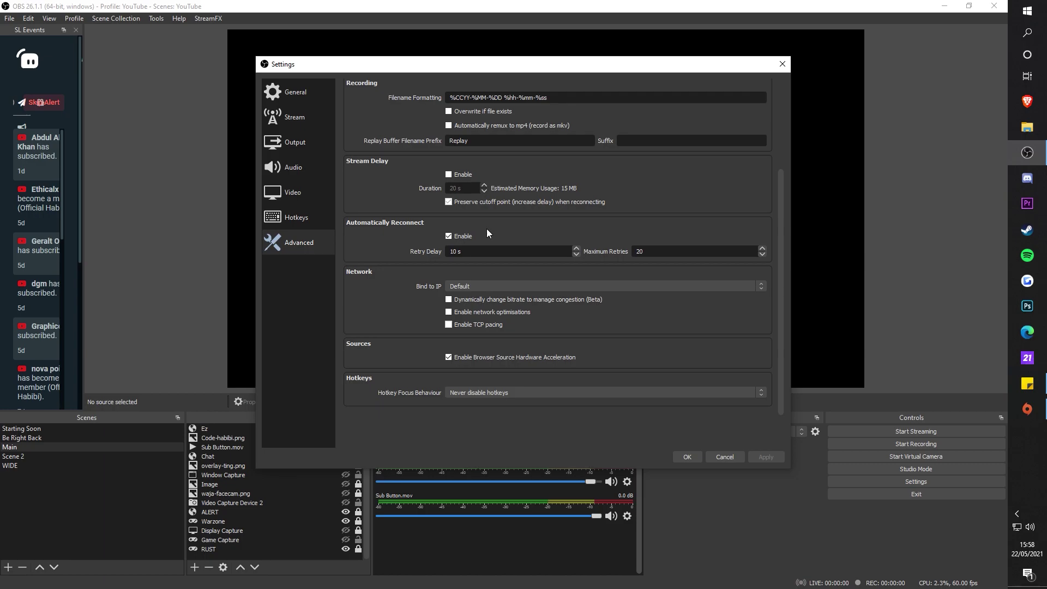
scroll(487, 231, "up", 4)
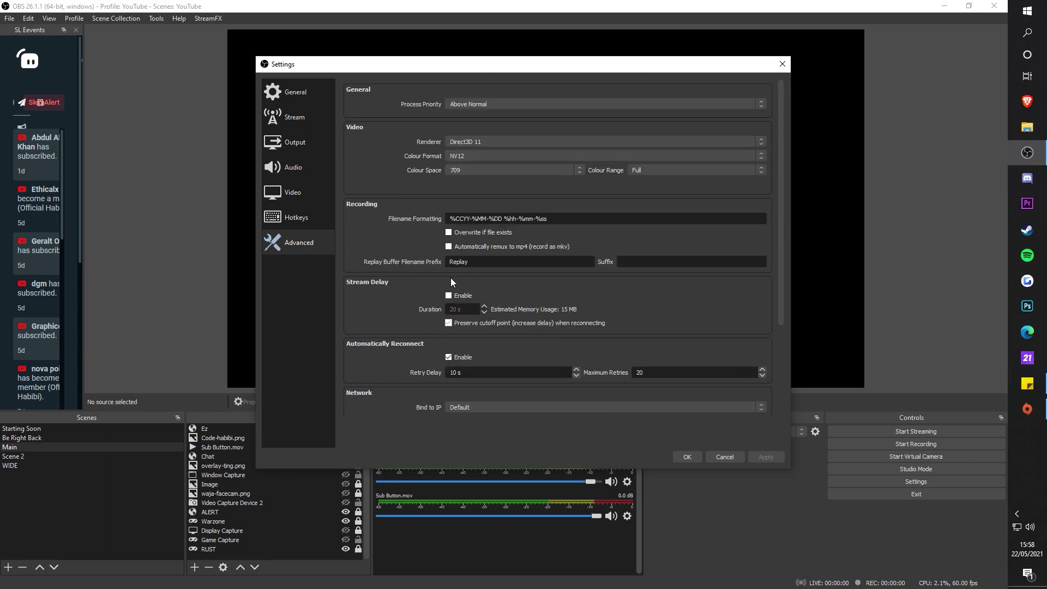
left_click(688, 460)
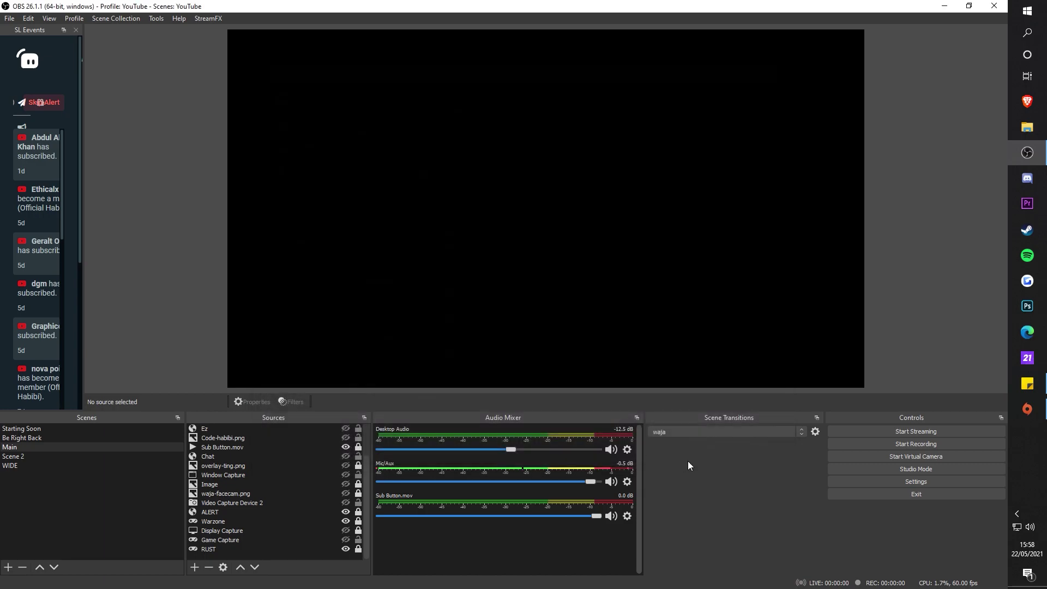